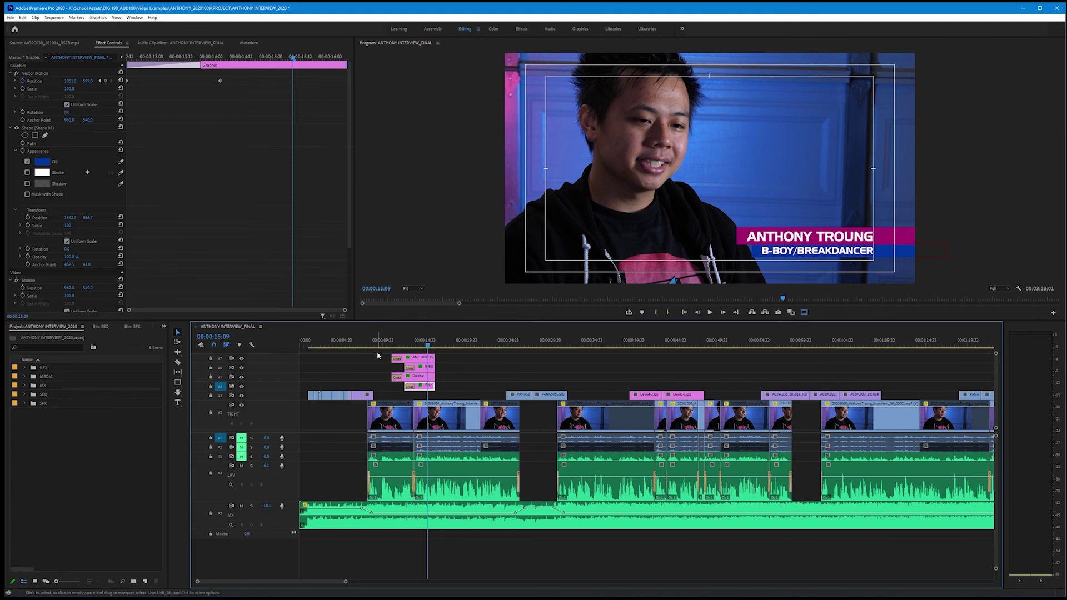
# Nest the stacked V4–V7 name-bar graphic clips into a sequence named 'Anthony Namebar'.
pyautogui.moveTo(377, 353); pyautogui.dragTo(431, 391)
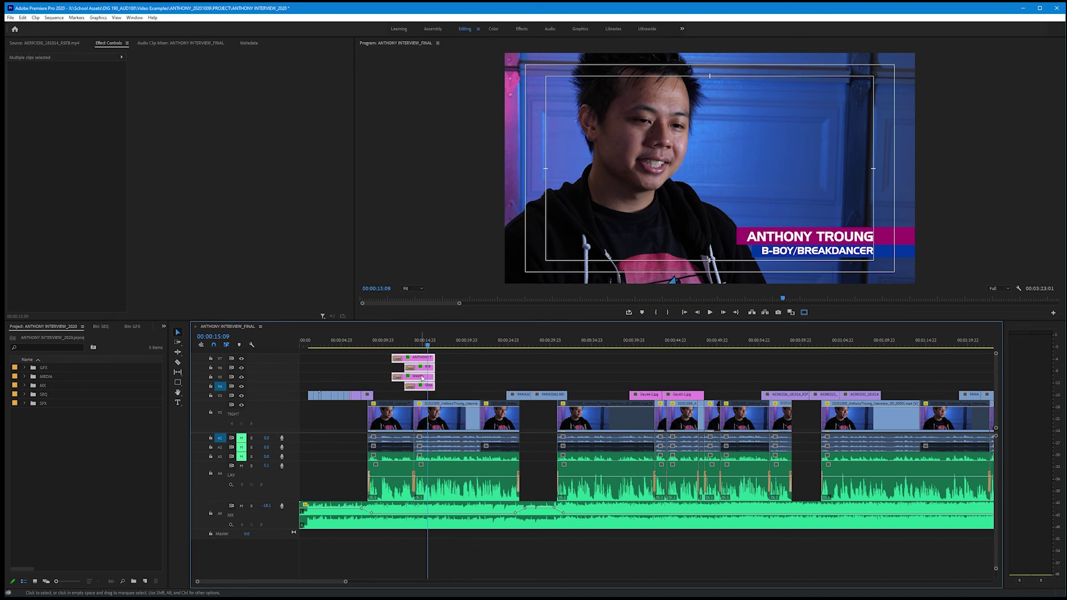
pyautogui.rightClick(423, 379)
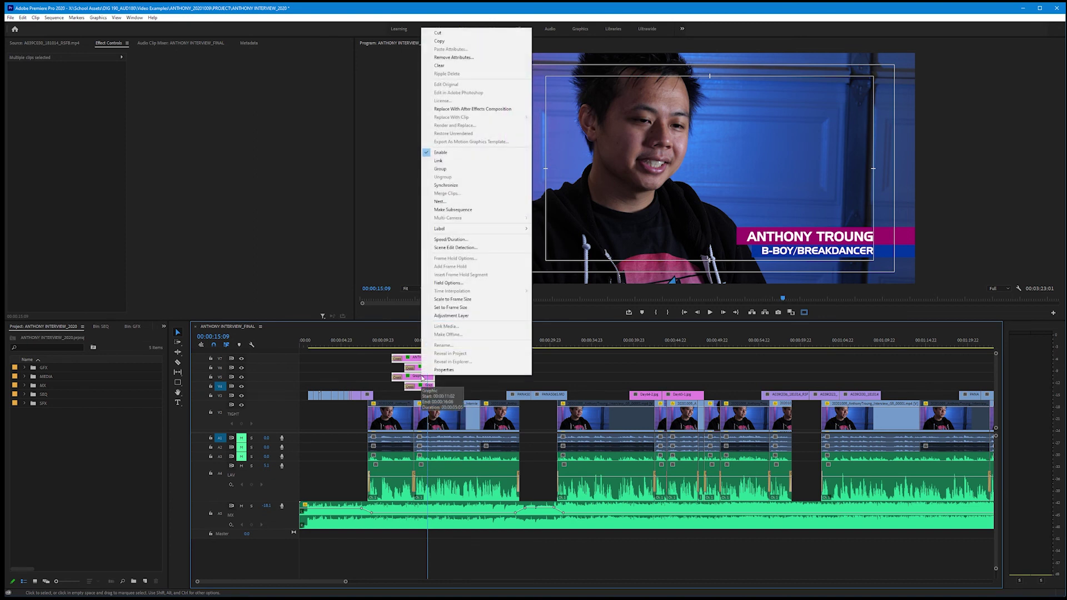
pyautogui.click(439, 202)
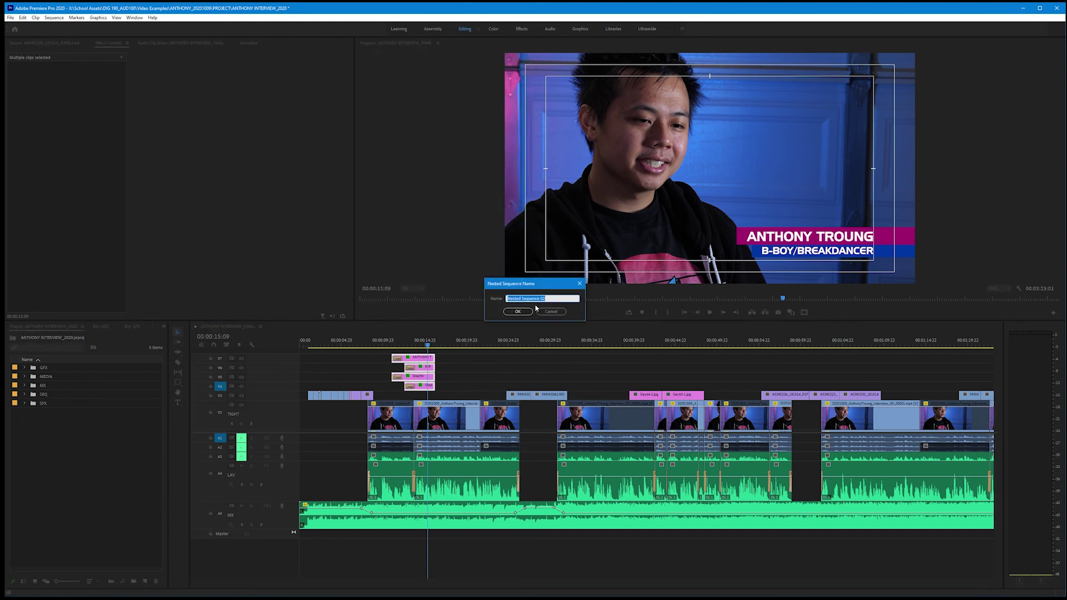
pyautogui.write('Anthony Namebar')
pyautogui.click(518, 312)
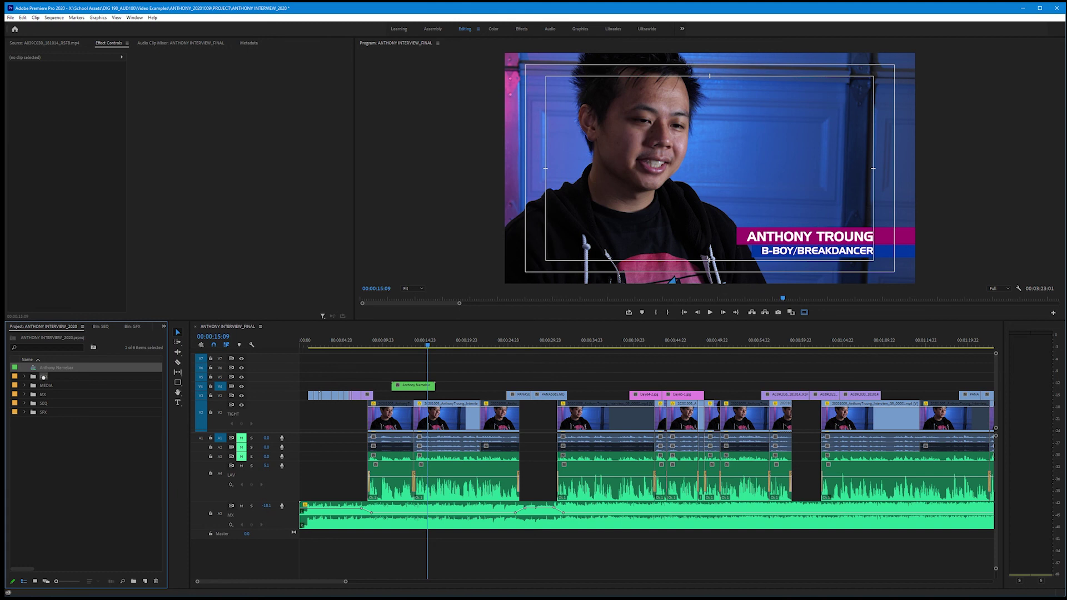
# Move the Anthony Namebar sequence into the GFX bin in the Project panel.
pyautogui.moveTo(44, 377); pyautogui.dragTo(44, 378)
pyautogui.click(24, 368)
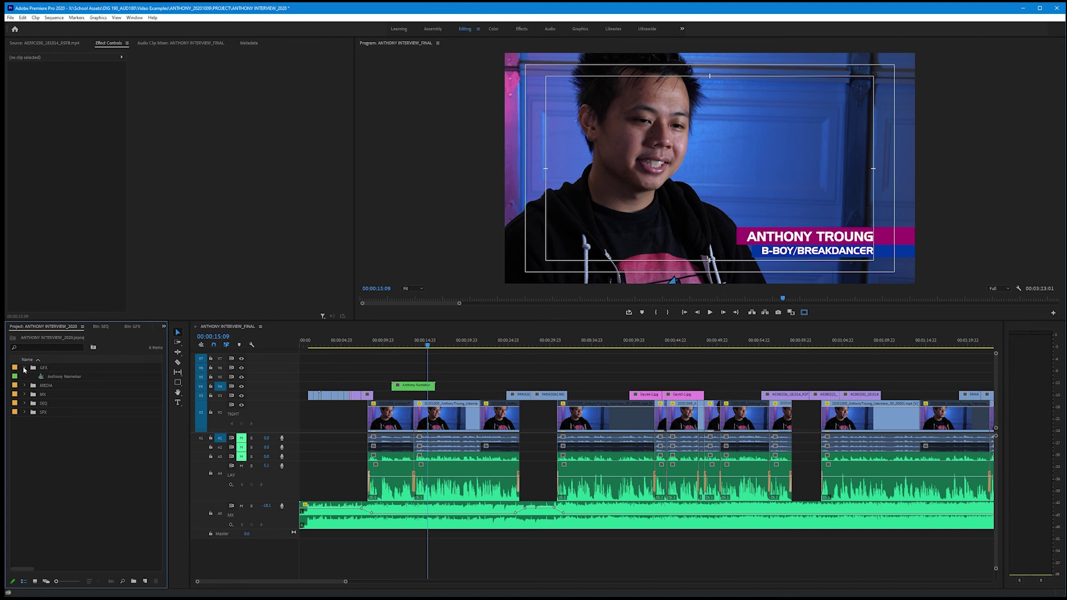
pyautogui.click(76, 377)
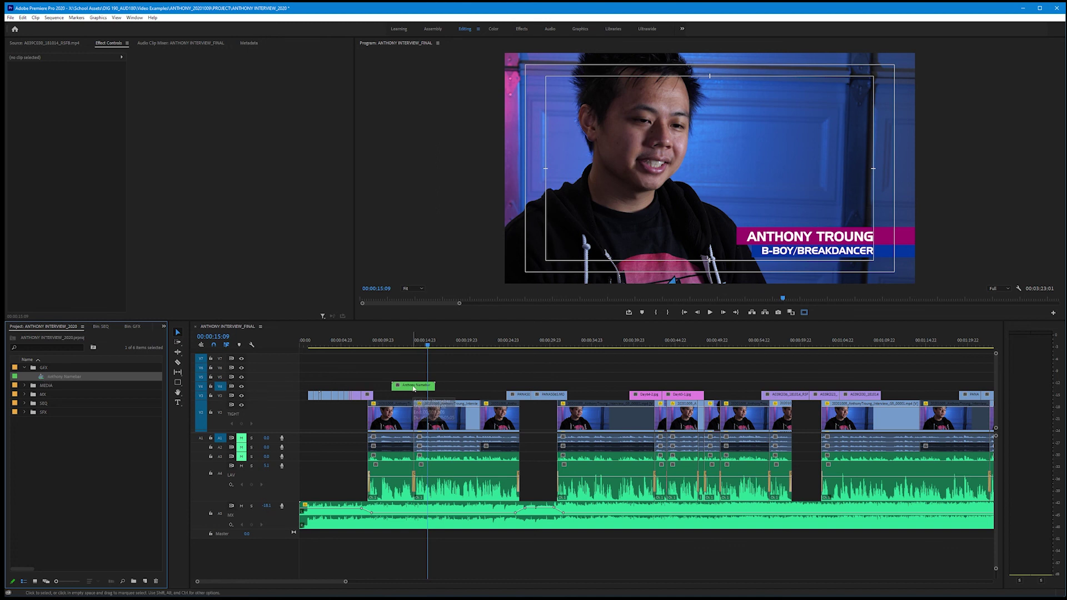
# Play the interview from just before the name bar to preview its entrance.
pyautogui.click(389, 348)
pyautogui.press('space')
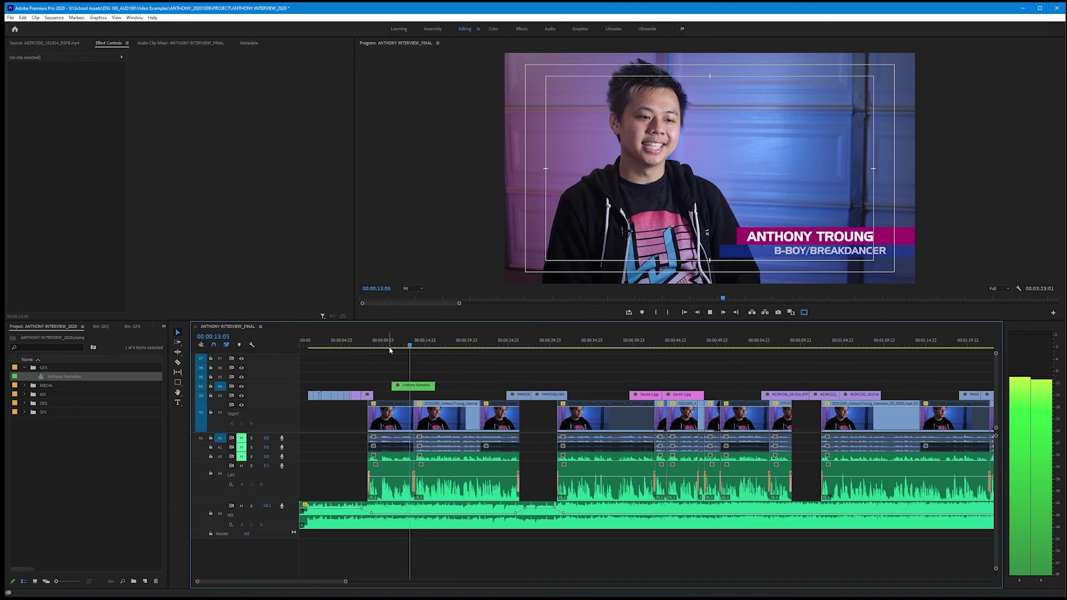
pyautogui.press('space')
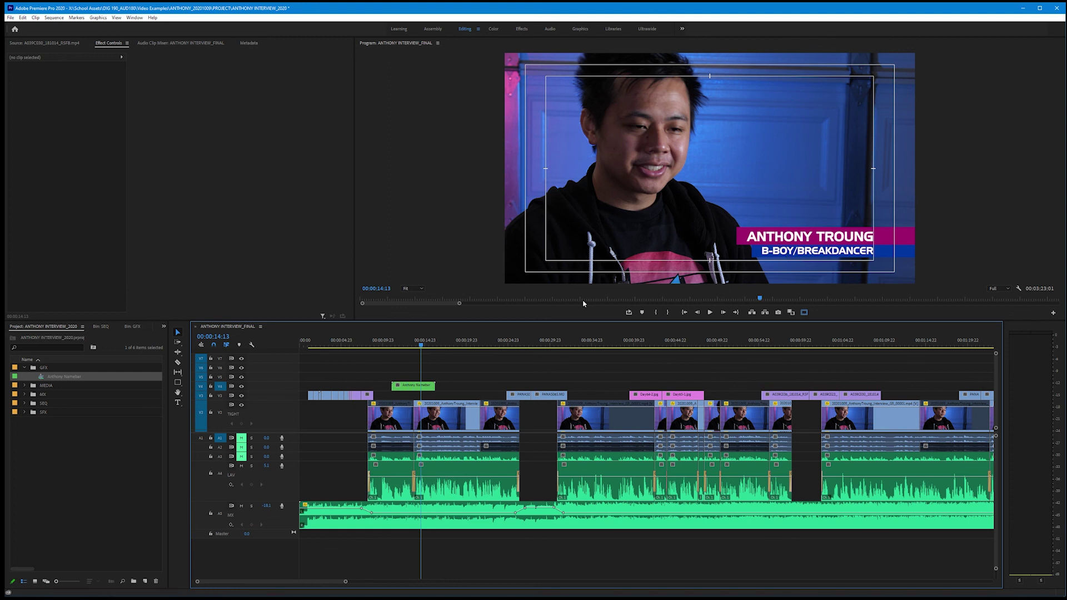
# Open the Anthony Namebar nest, scrub its animation, then return to ANTHONY INTERVIEW_FINAL.
pyautogui.doubleClick(411, 388)
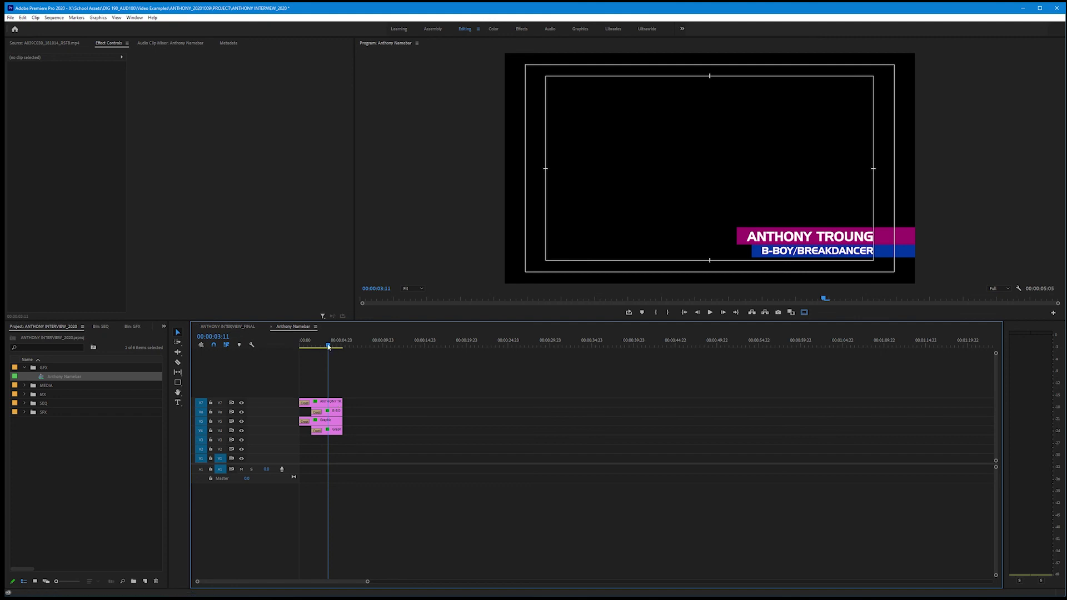
pyautogui.moveTo(328, 347)
pyautogui.mouseDown()
pyautogui.moveTo(305, 347)
pyautogui.moveTo(327, 347)
pyautogui.mouseUp()
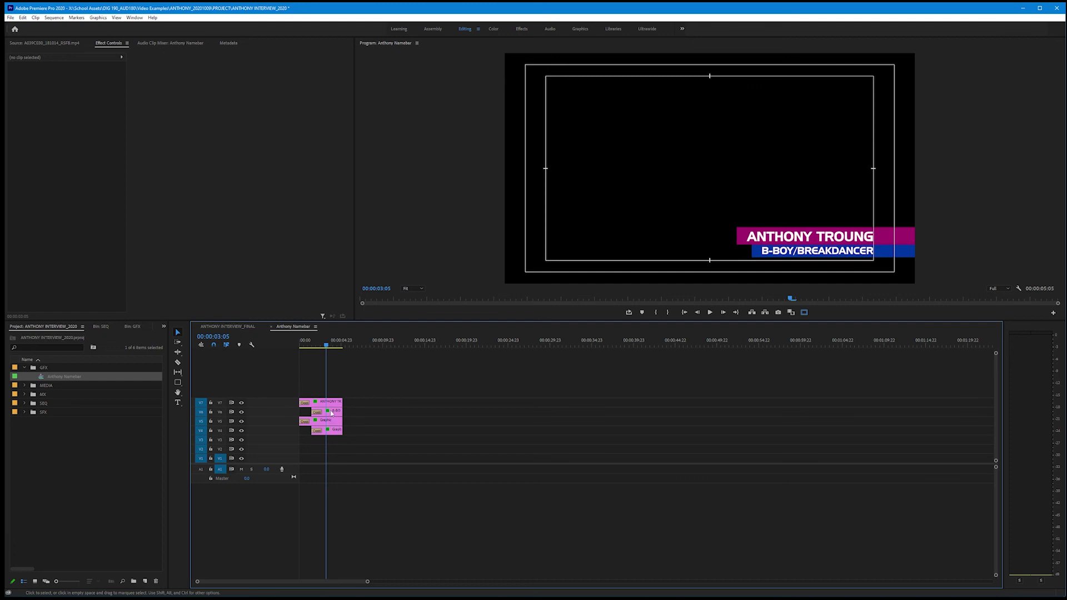
pyautogui.click(243, 328)
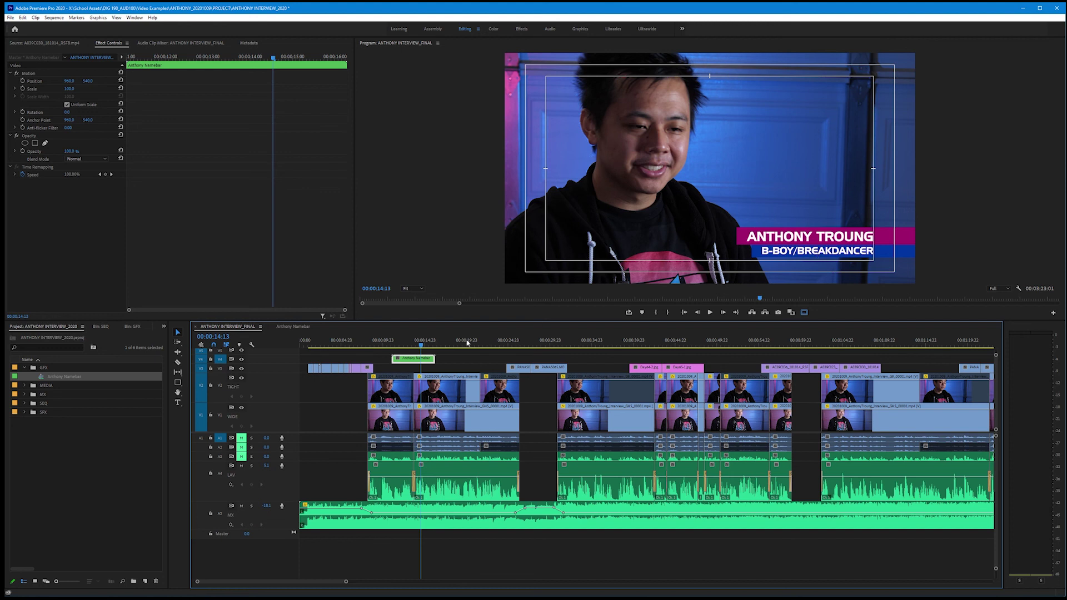
# Replay the interview from just before the name bar to check its entrance.
pyautogui.click(394, 343)
pyautogui.press('space')
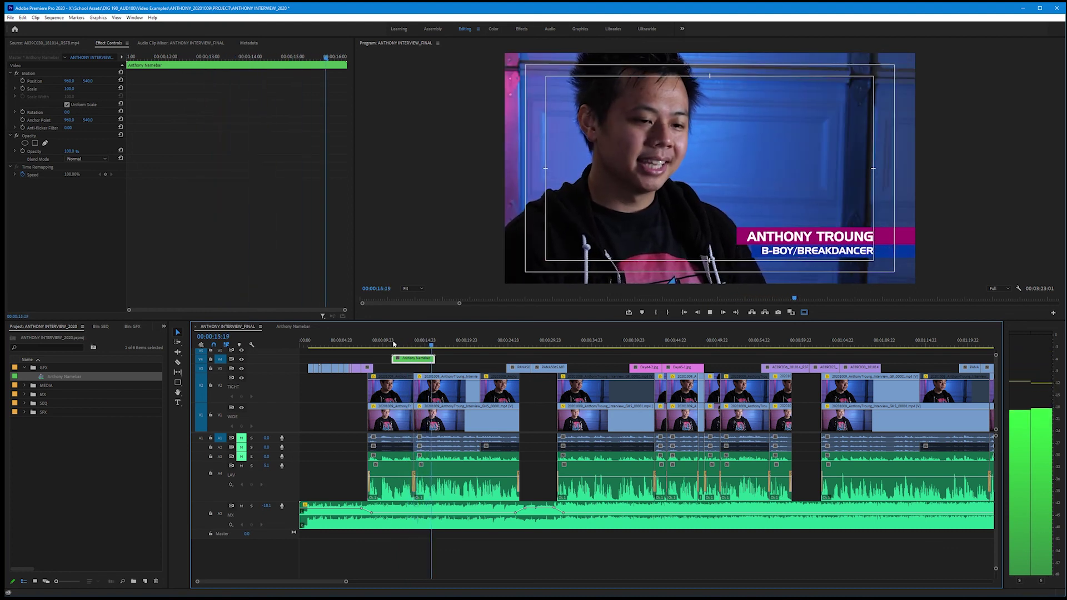
pyautogui.press('space')
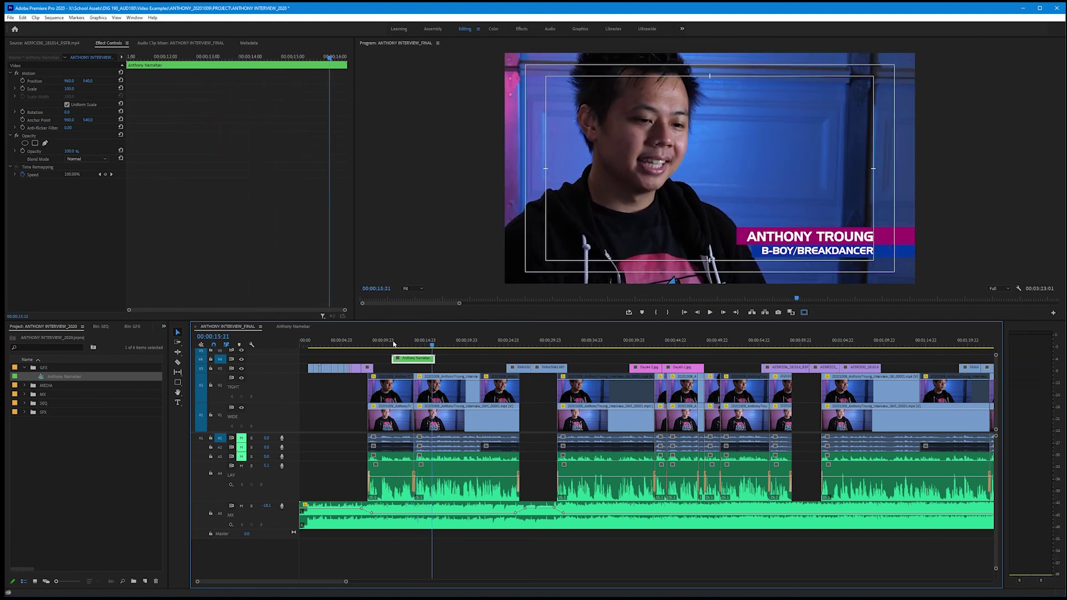
# Select all graphic layers inside the nest, then lengthen the Anthony Namebar clip by about three seconds.
pyautogui.doubleClick(425, 359)
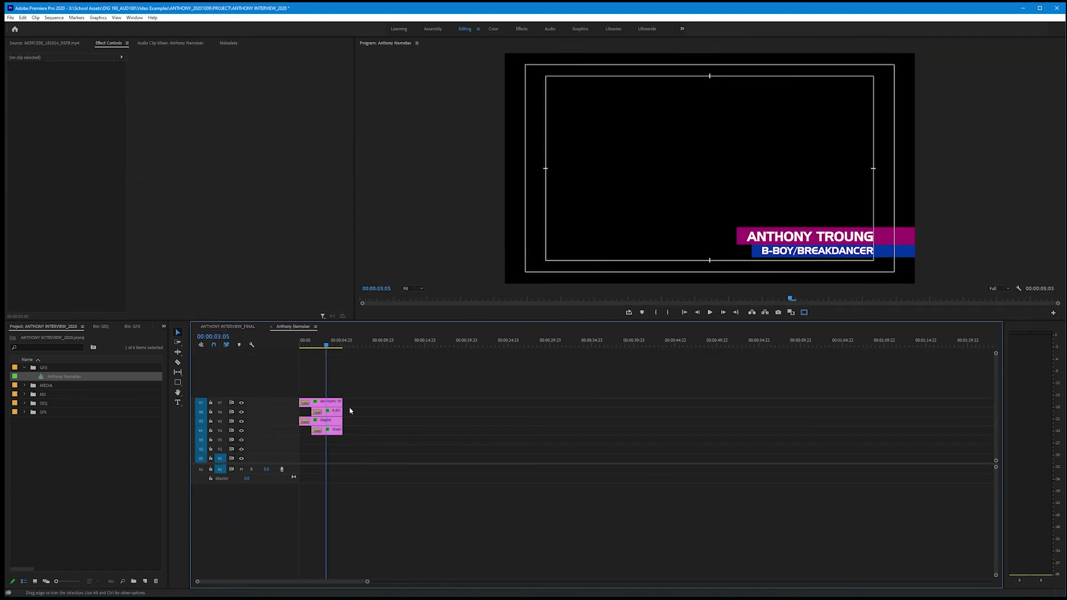
pyautogui.moveTo(318, 392); pyautogui.dragTo(562, 431)
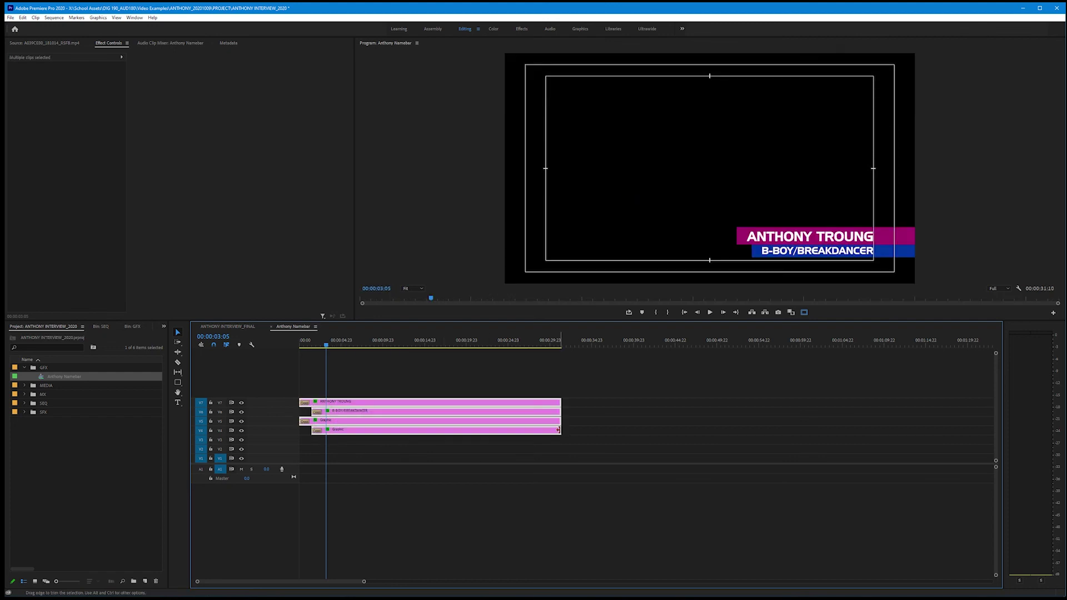
pyautogui.click(228, 327)
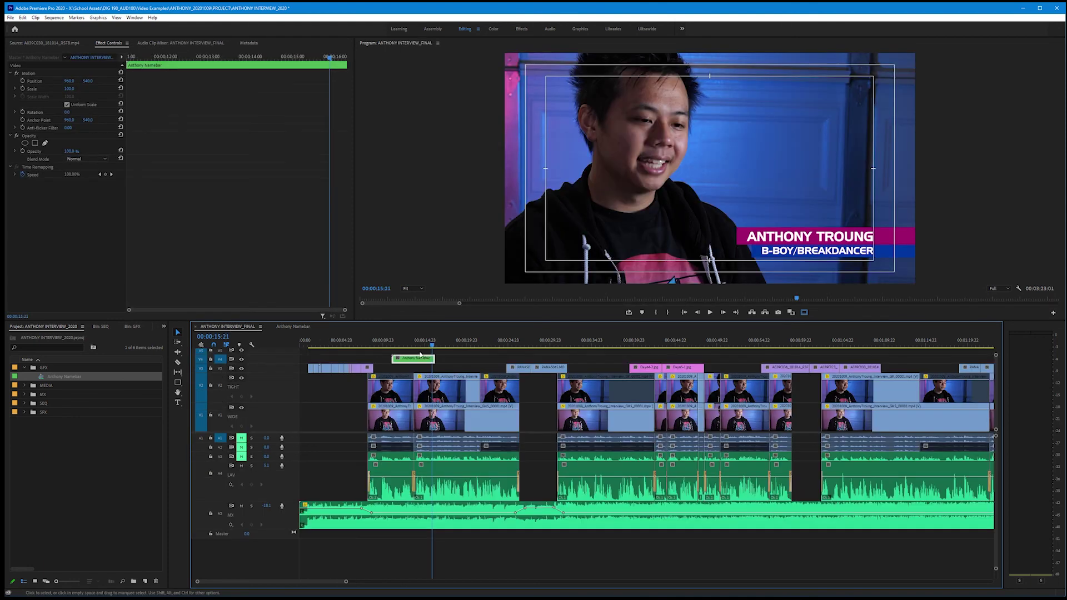
pyautogui.moveTo(434, 358); pyautogui.dragTo(656, 360)
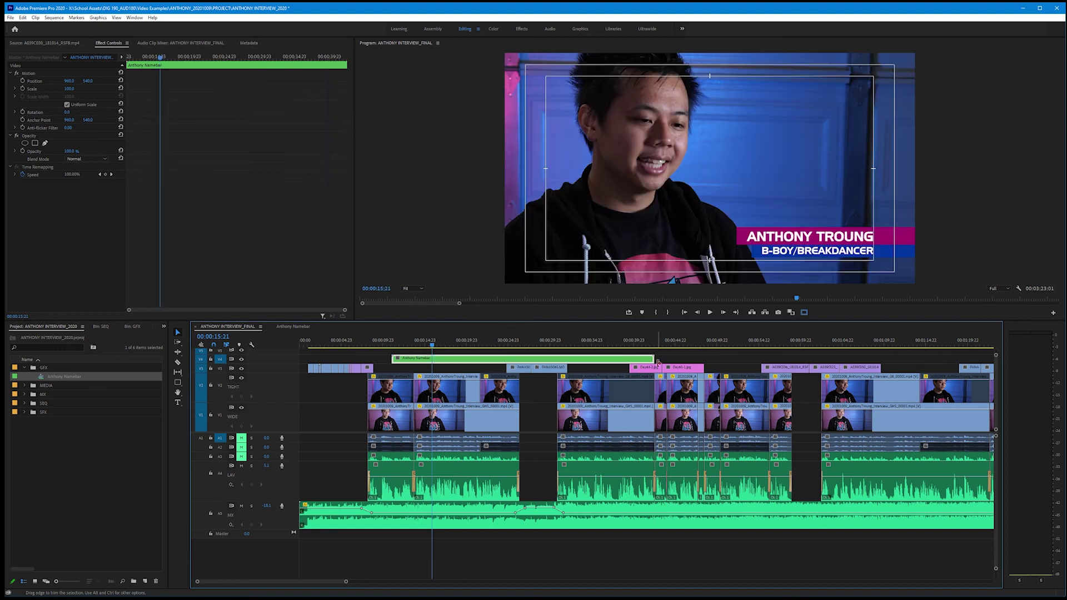
# Play back the lengthened name bar, replaying from about 00:00:10:22 to 00:00:19:11.
pyautogui.press('space')
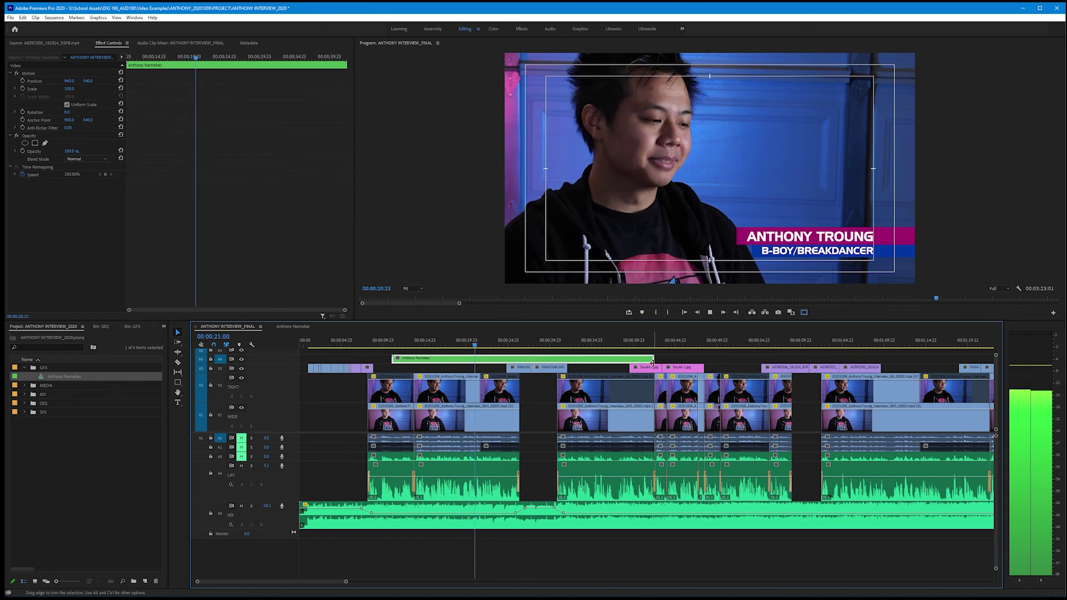
pyautogui.press('space')
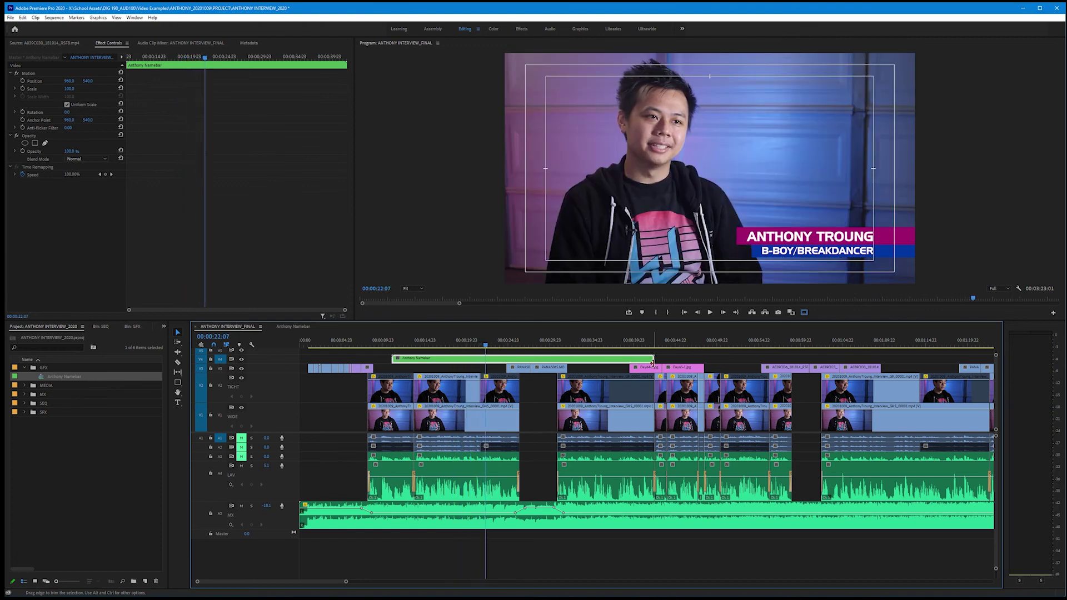
pyautogui.click(392, 343)
pyautogui.press('space')
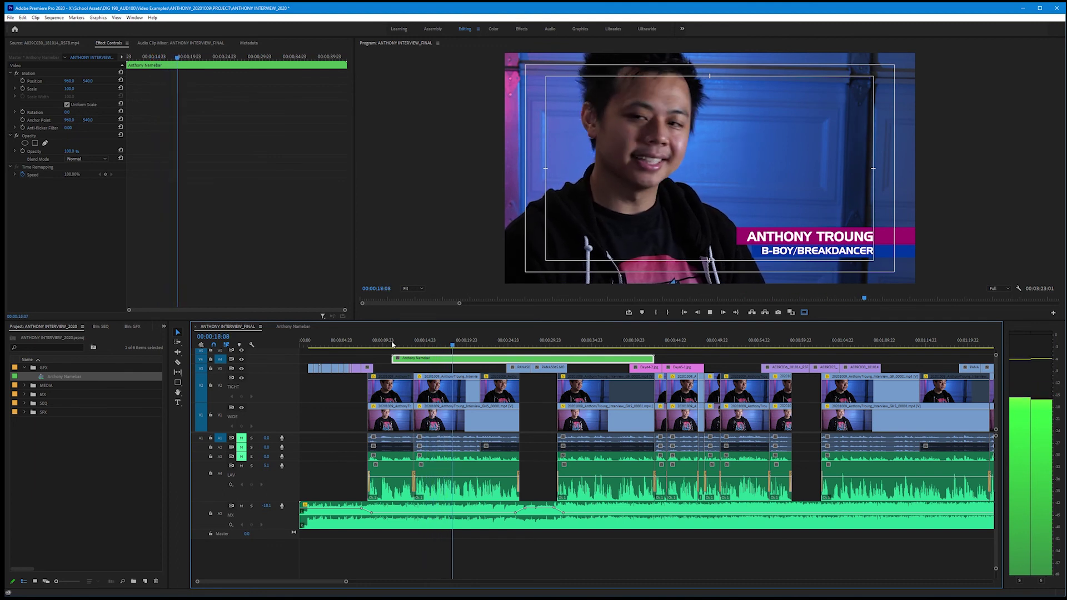
pyautogui.press('space')
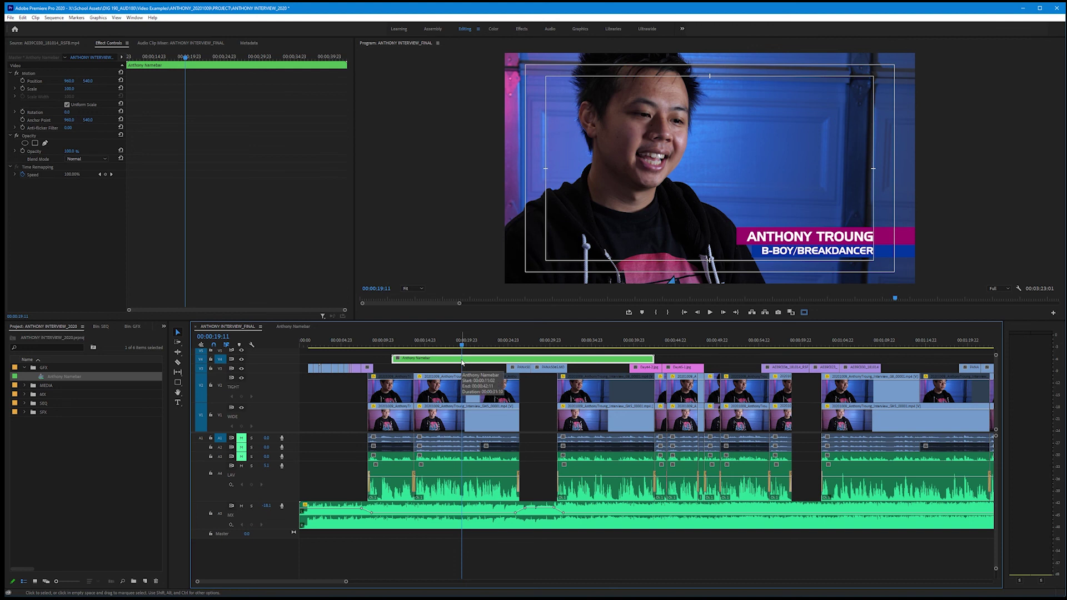
# Split the Anthony Namebar clip at the playhead and delete the second piece.
pyautogui.press('c')
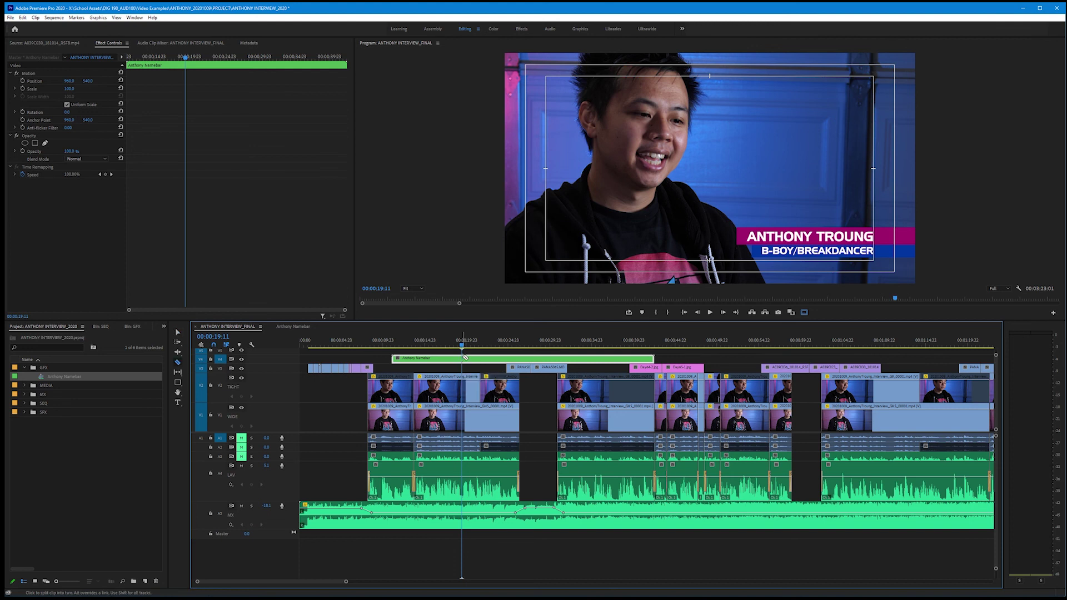
pyautogui.click(465, 359)
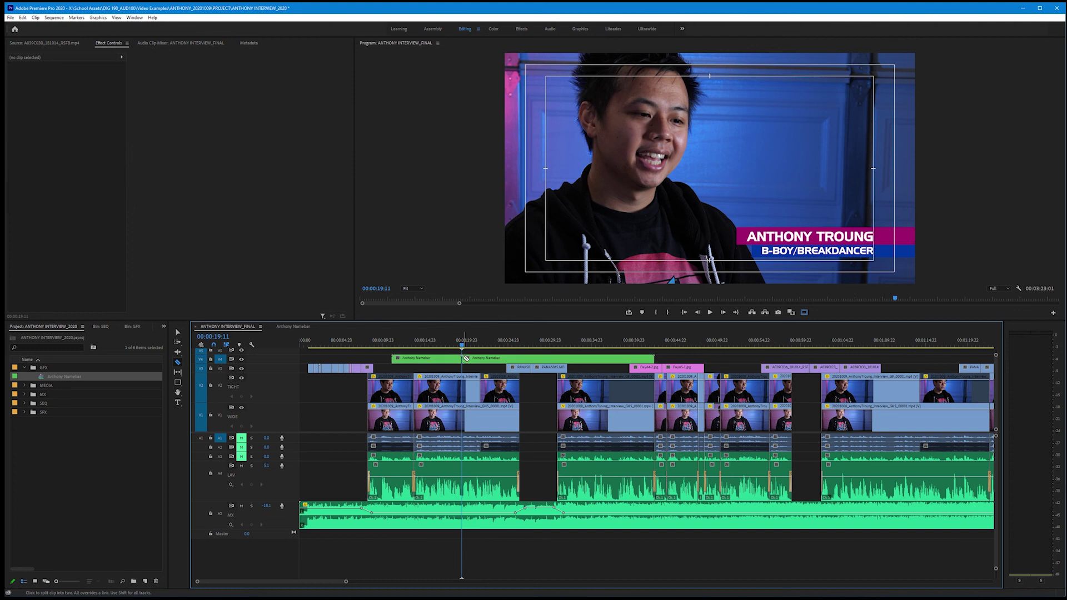
pyautogui.press('v')
pyautogui.click(484, 360)
pyautogui.press('Delete')
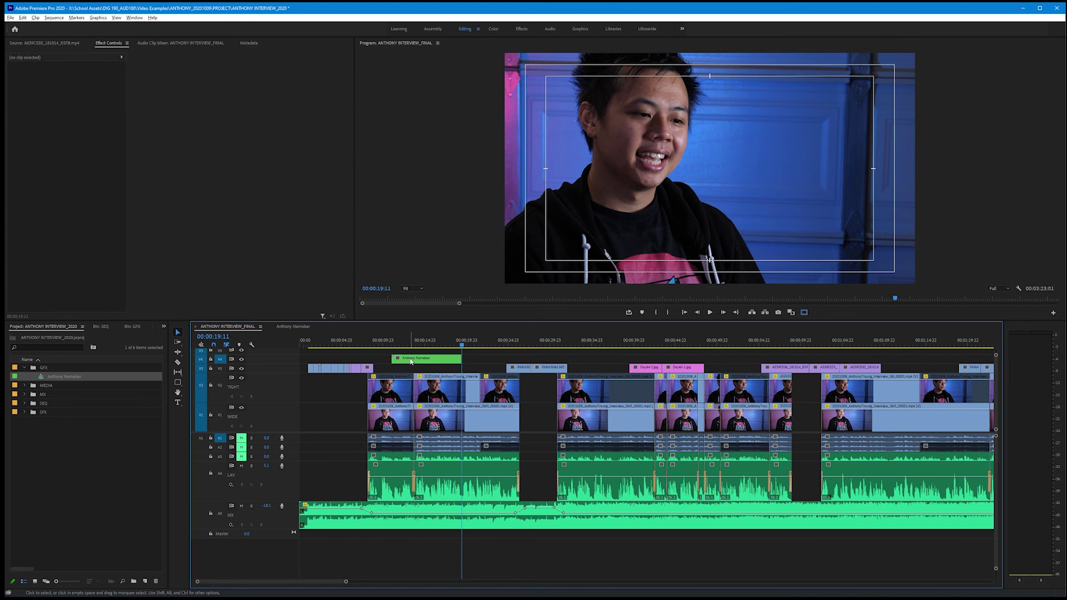
# Alt-drag a duplicate of the name-bar clip directly after the original and preview it.
pyautogui.moveTo(412, 361); pyautogui.dragTo(482, 361)
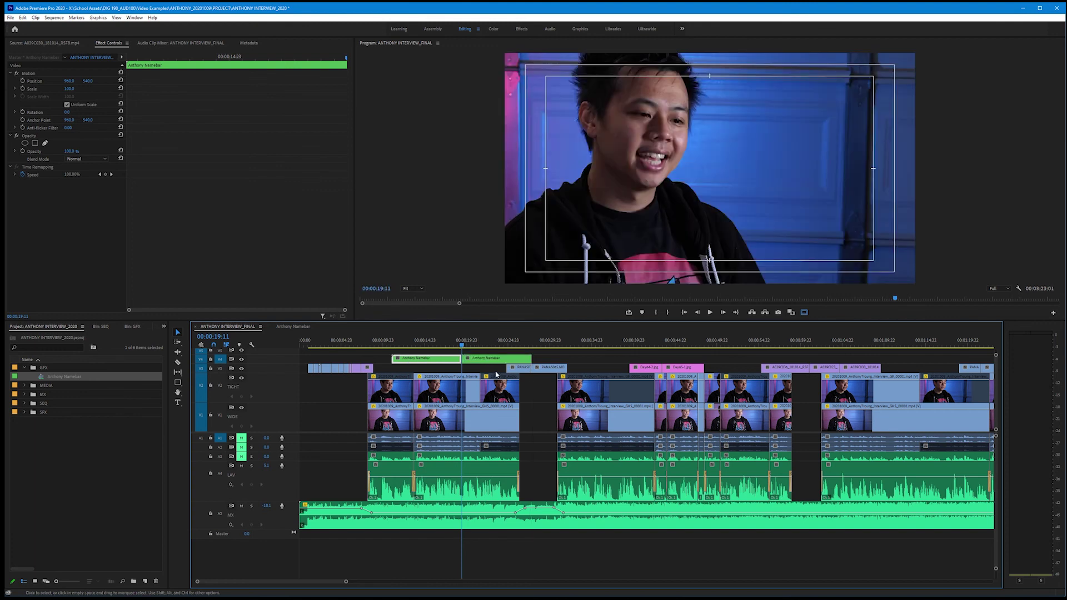
pyautogui.press('space')
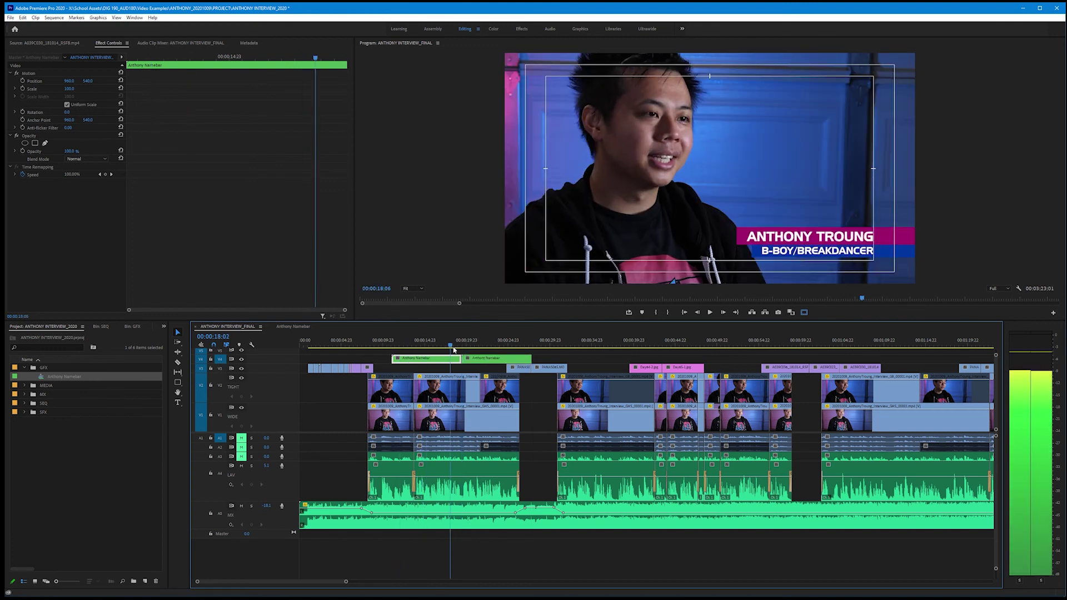
pyautogui.press('space')
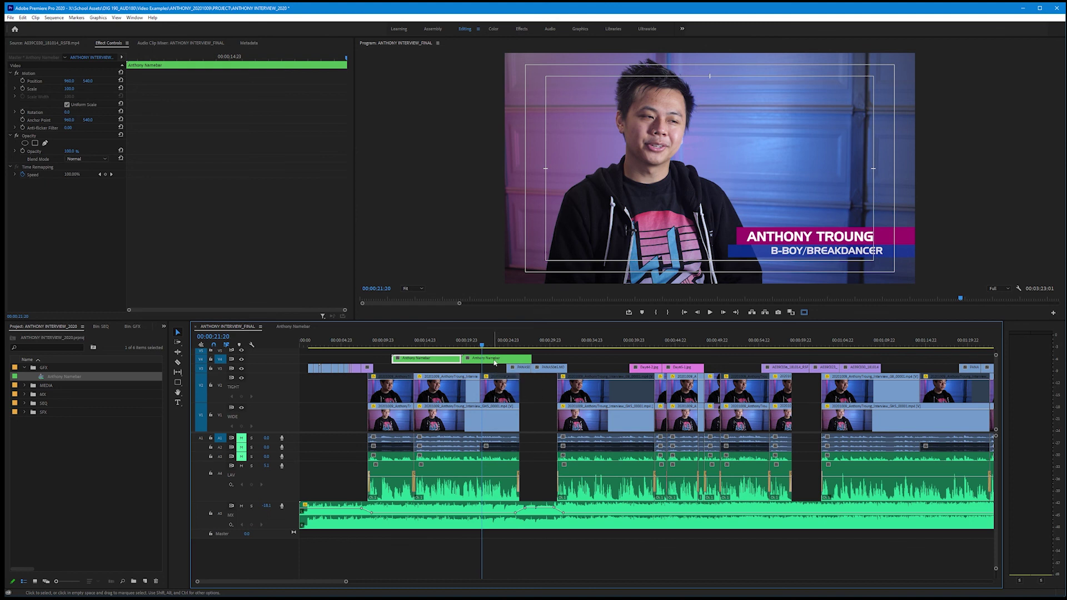
# Set the second Anthony Namebar clip to Reverse Speed in Speed/Duration.
pyautogui.rightClick(495, 363)
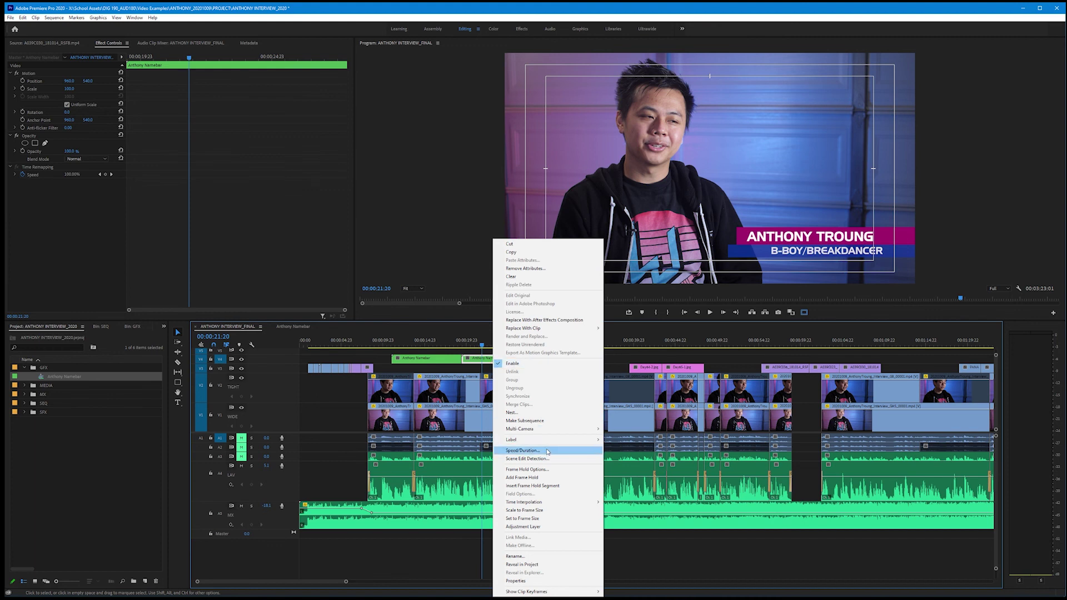
pyautogui.click(523, 451)
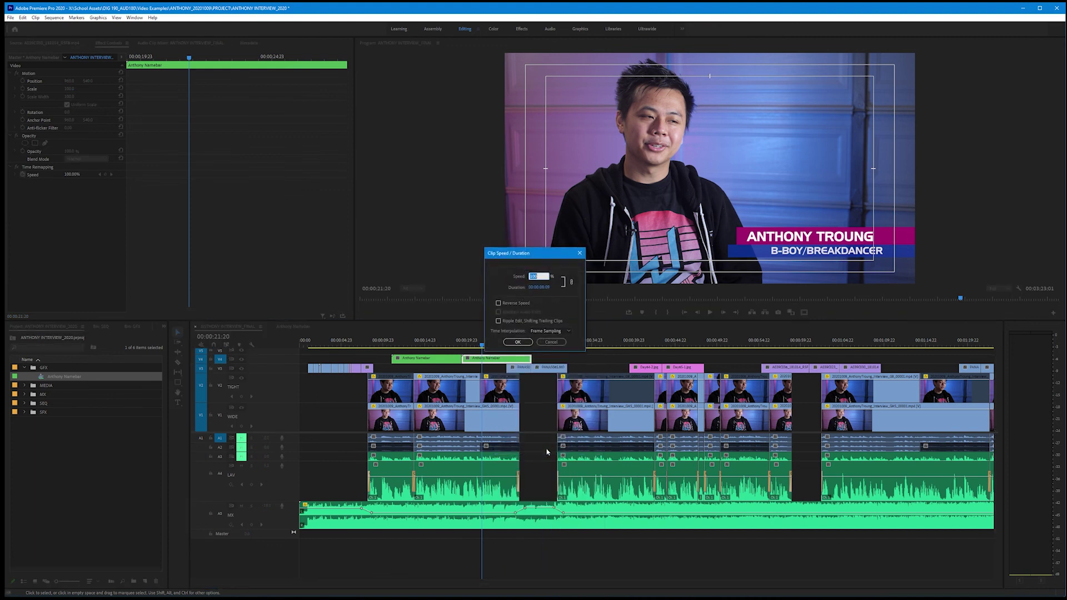
pyautogui.click(499, 304)
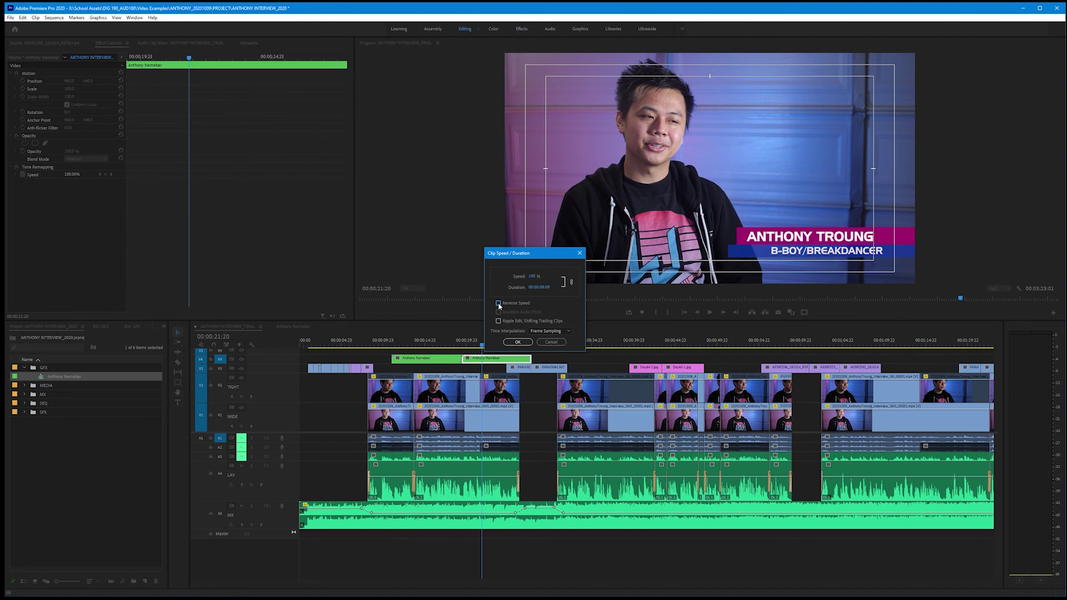
pyautogui.click(516, 343)
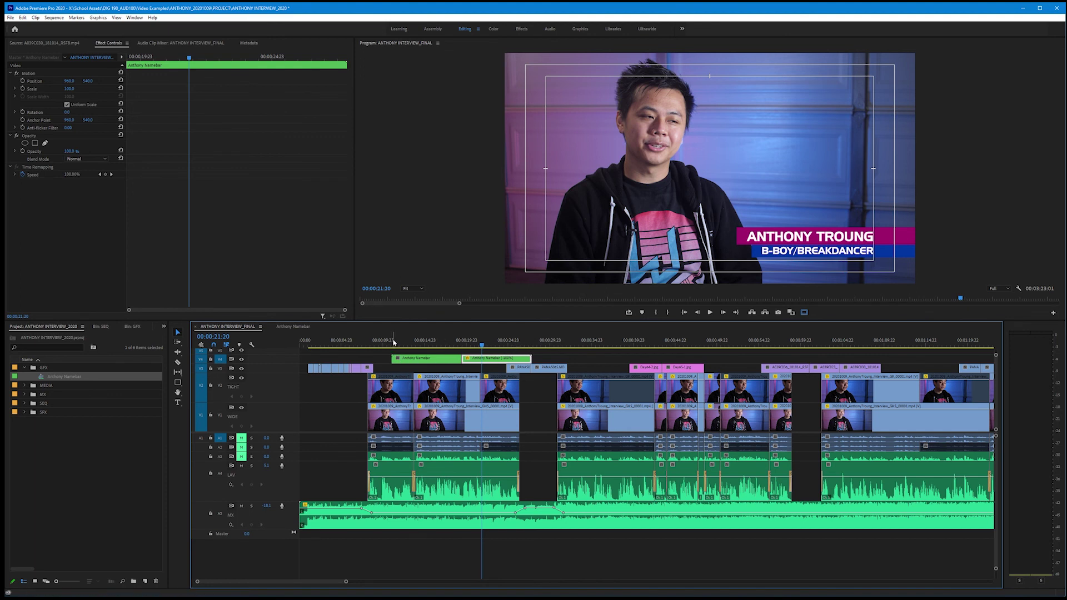
# Mute audio tracks A4 and A5, then scrub the name bar from 00:00:13:01.
pyautogui.click(241, 466)
pyautogui.click(241, 506)
pyautogui.click(409, 345)
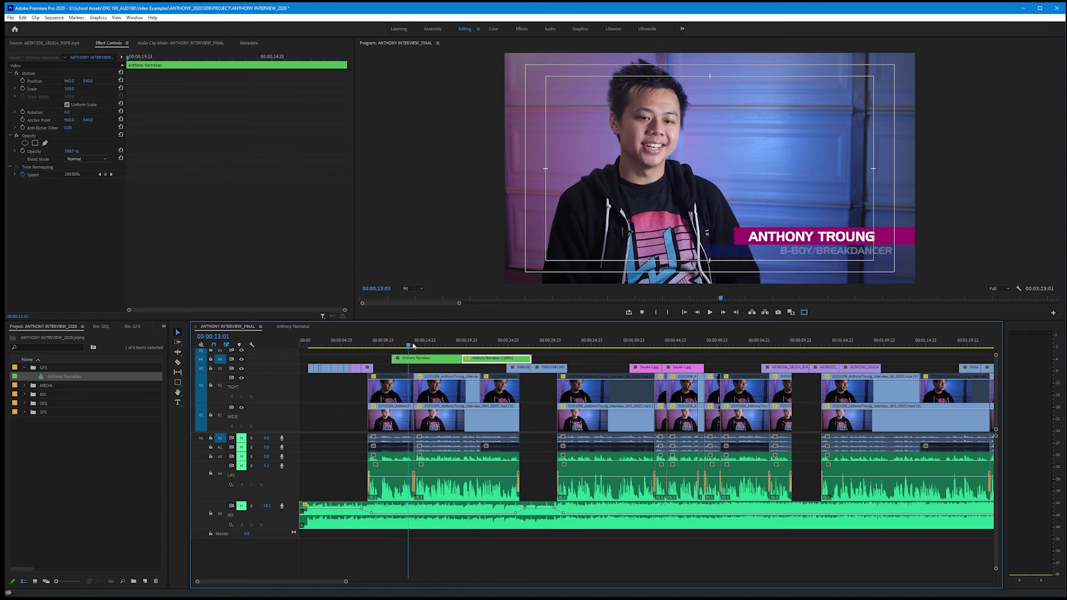
pyautogui.moveTo(413, 346)
pyautogui.mouseDown()
pyautogui.moveTo(538, 351)
pyautogui.moveTo(398, 353)
pyautogui.mouseUp()
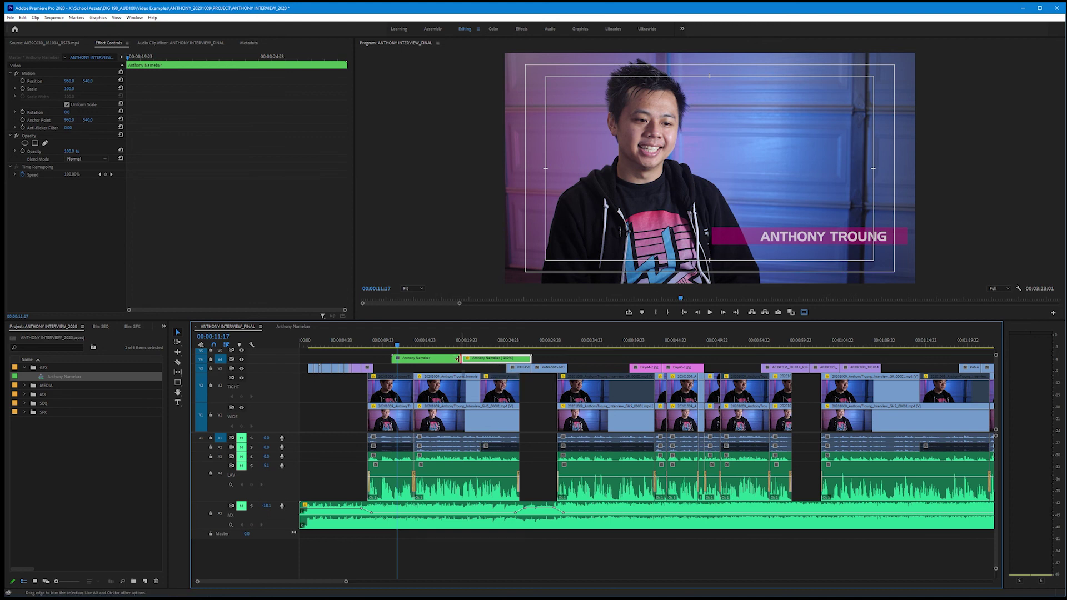
# Trim the end of the first Namebar clip shorter and play back from 00:00:10:10.
pyautogui.moveTo(464, 358); pyautogui.dragTo(449, 362)
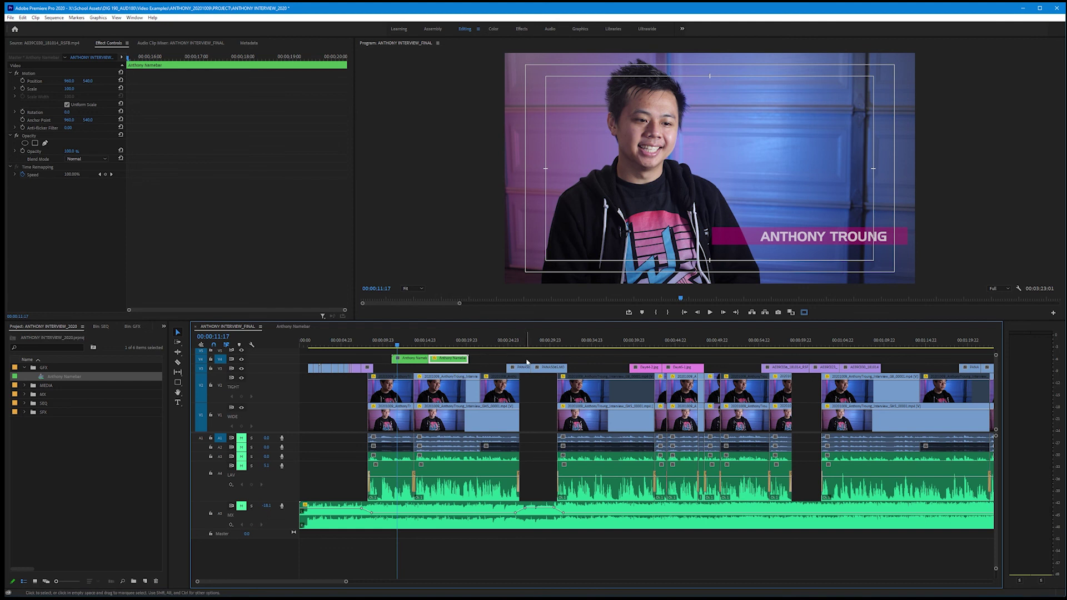
pyautogui.click(388, 345)
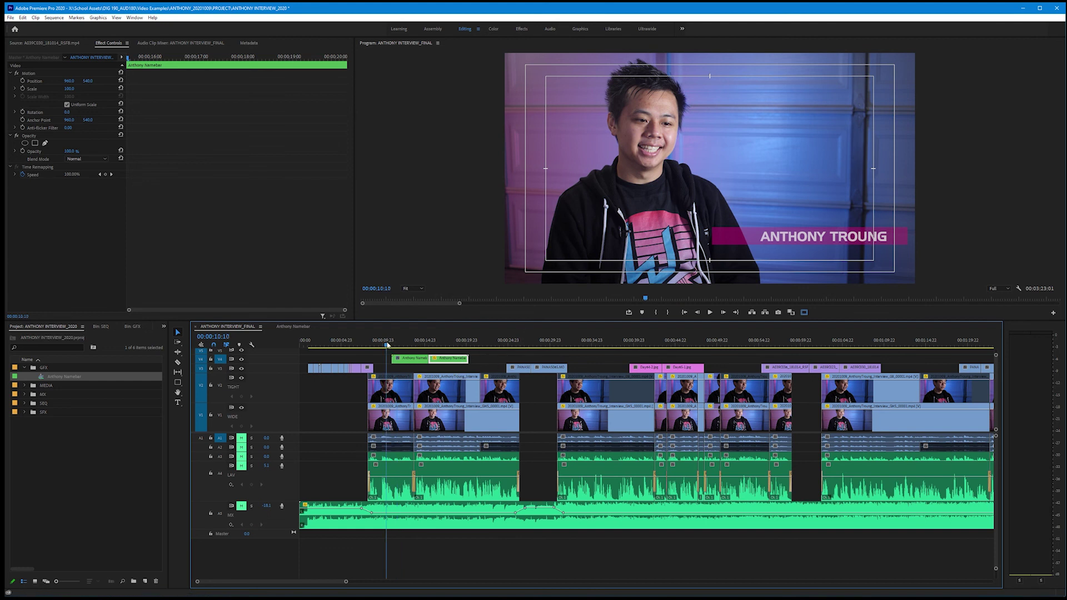
pyautogui.press('space')
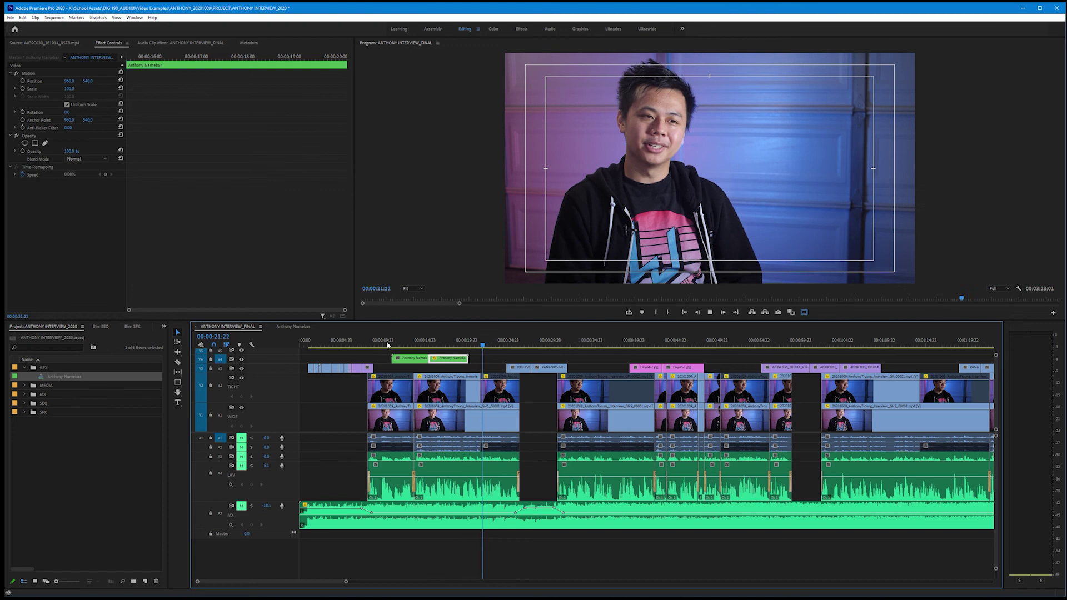
pyautogui.press('space')
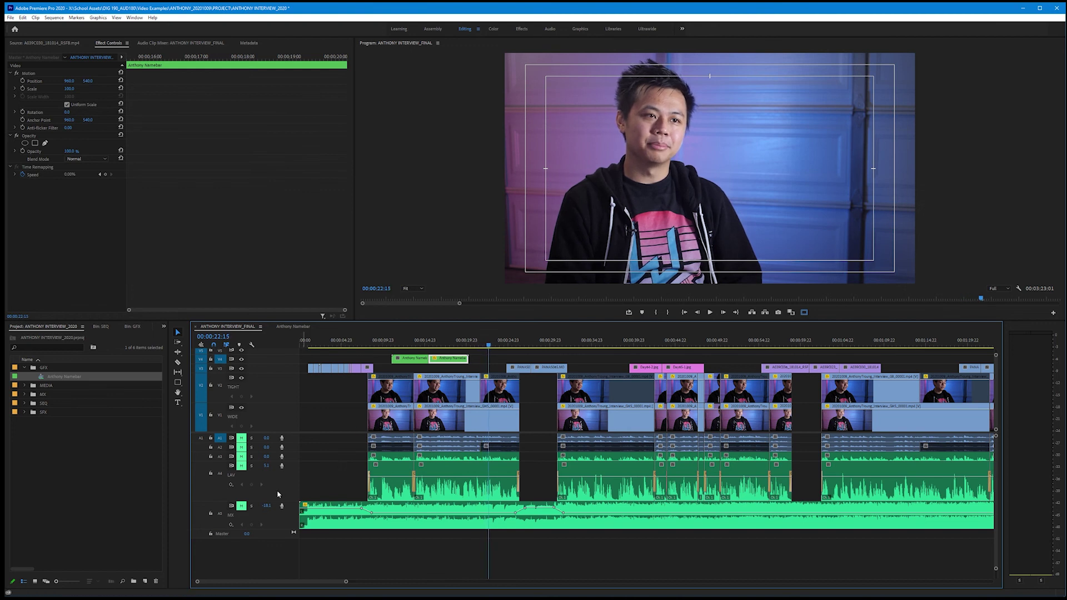
# Unmute A5 and A4, review the edit from about 00:00:05, then open the Namebar nest.
pyautogui.click(240, 507)
pyautogui.click(242, 467)
pyautogui.click(348, 345)
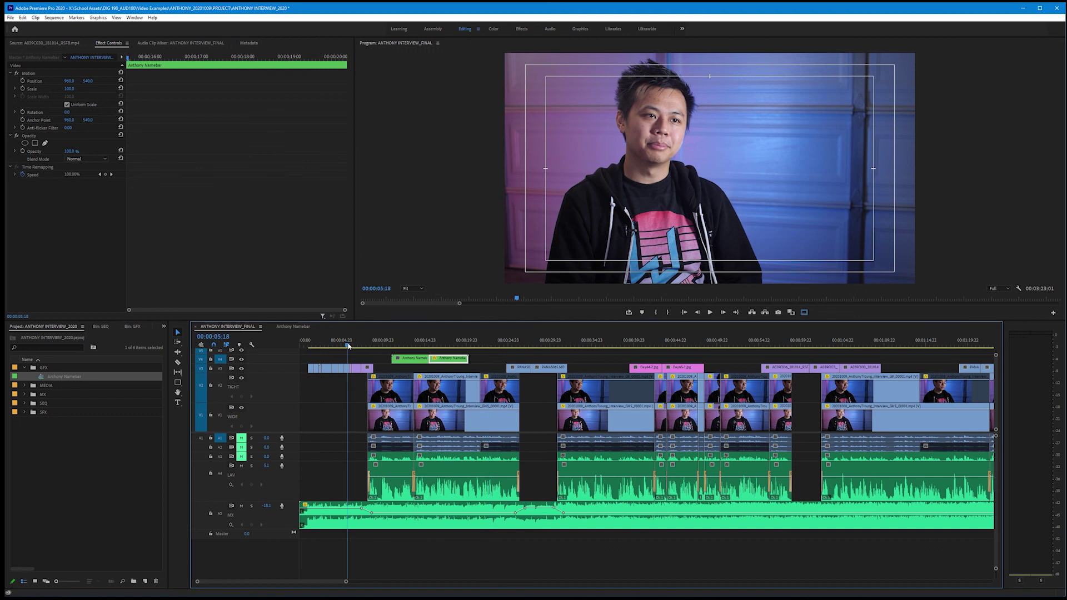
pyautogui.press('space')
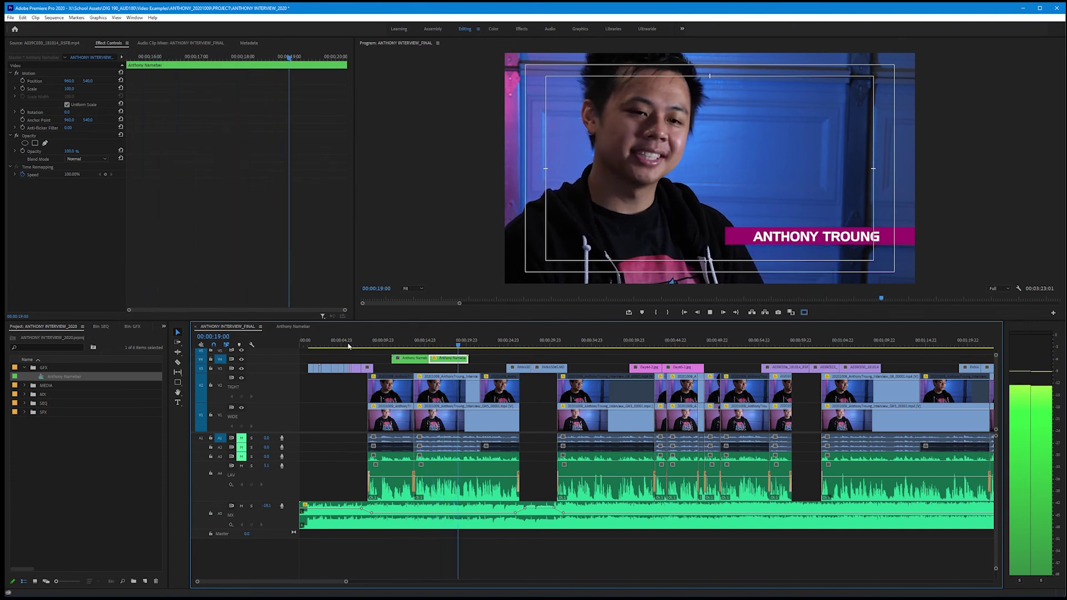
pyautogui.press('space')
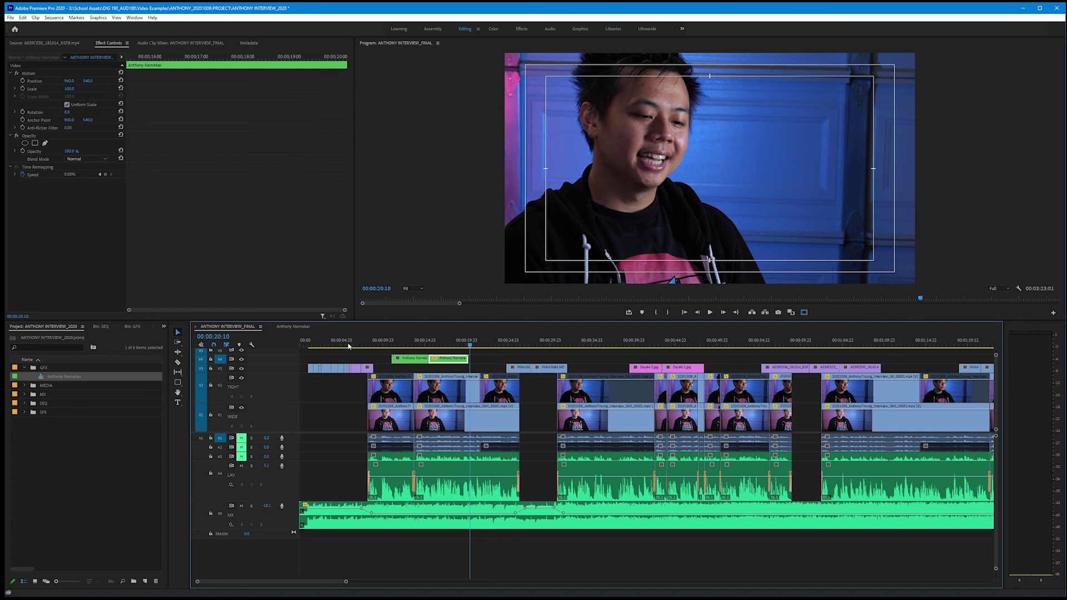
pyautogui.doubleClick(452, 362)
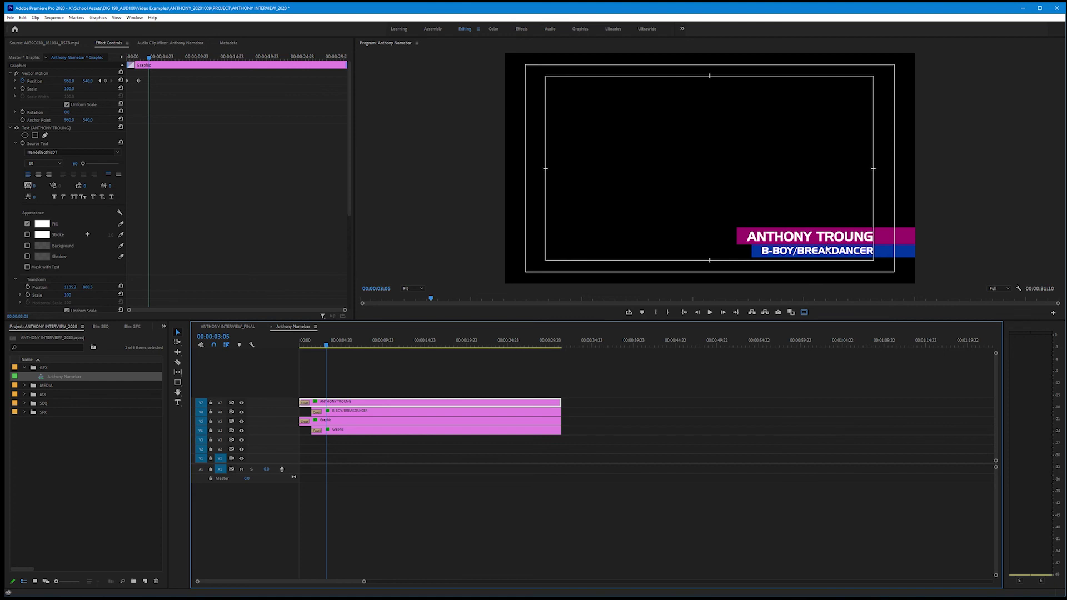
# Fix the misspelled surname letters in the name title, then return to ANTHONY INTERVIEW_FINAL.
pyautogui.doubleClick(812, 236)
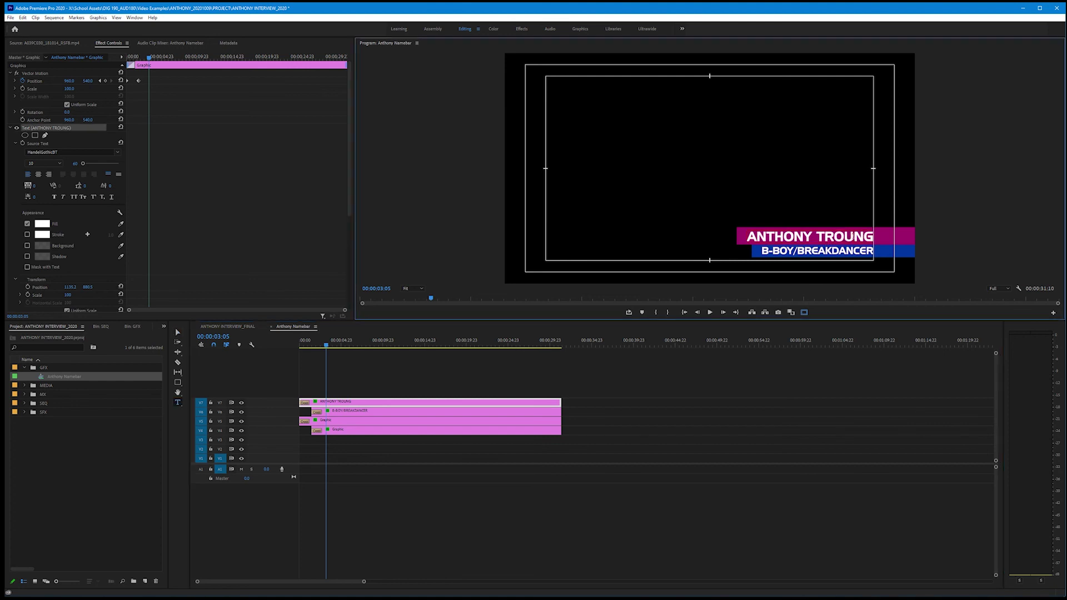
pyautogui.press('BackSpace')
pyautogui.press('BackSpace')
pyautogui.write('UO')
pyautogui.click(408, 382)
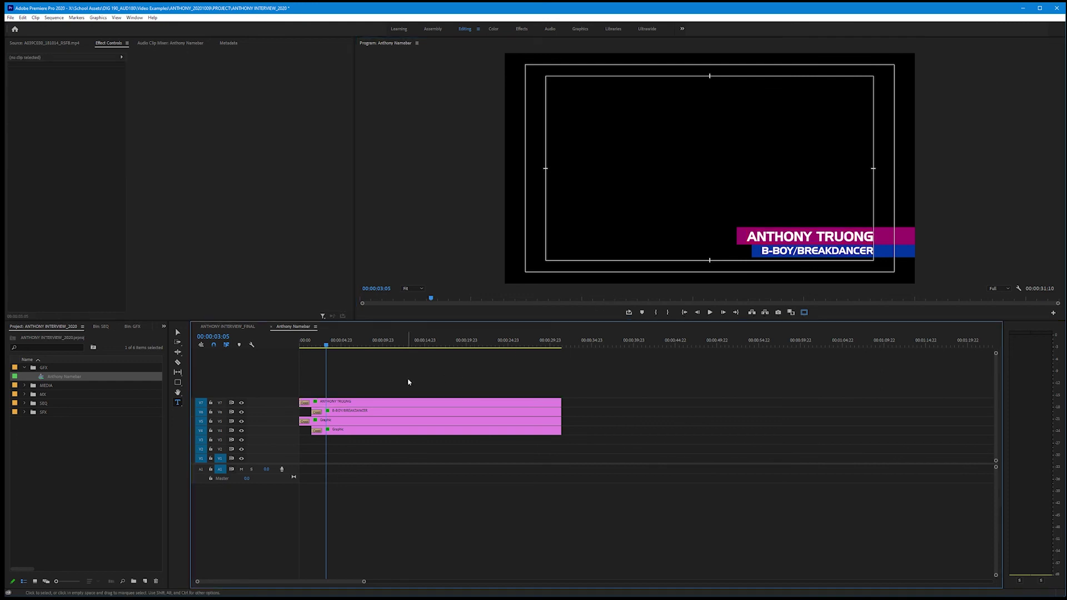
pyautogui.click(233, 327)
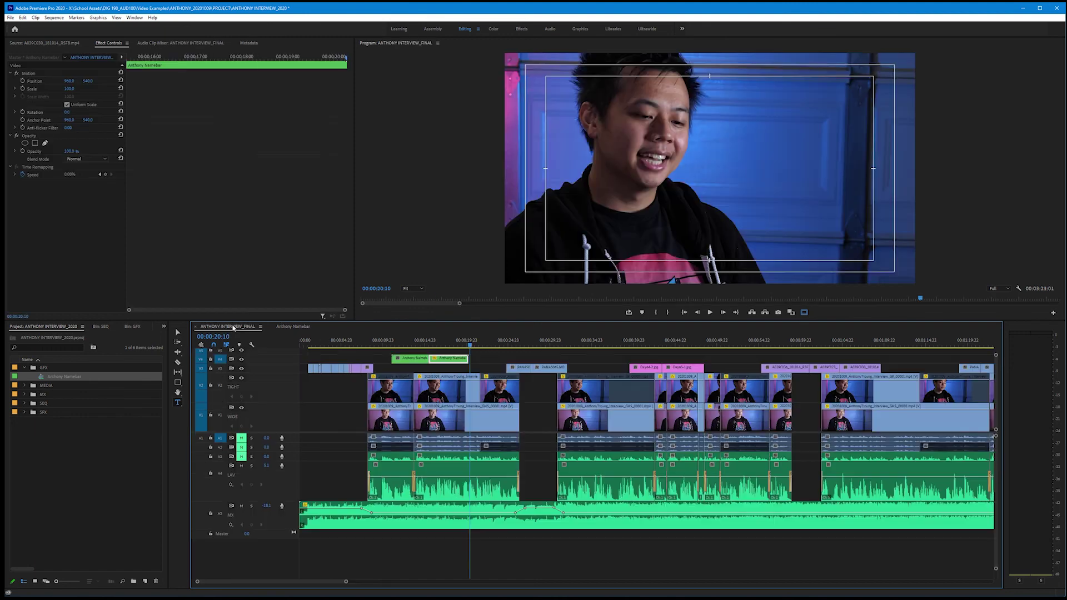
pyautogui.click(396, 345)
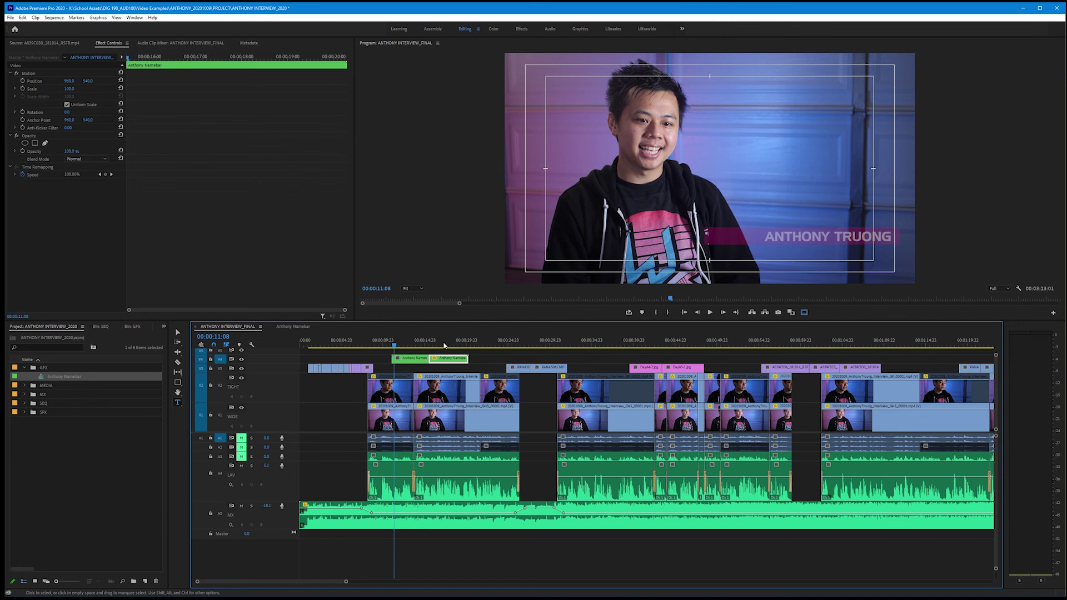
pyautogui.press('space')
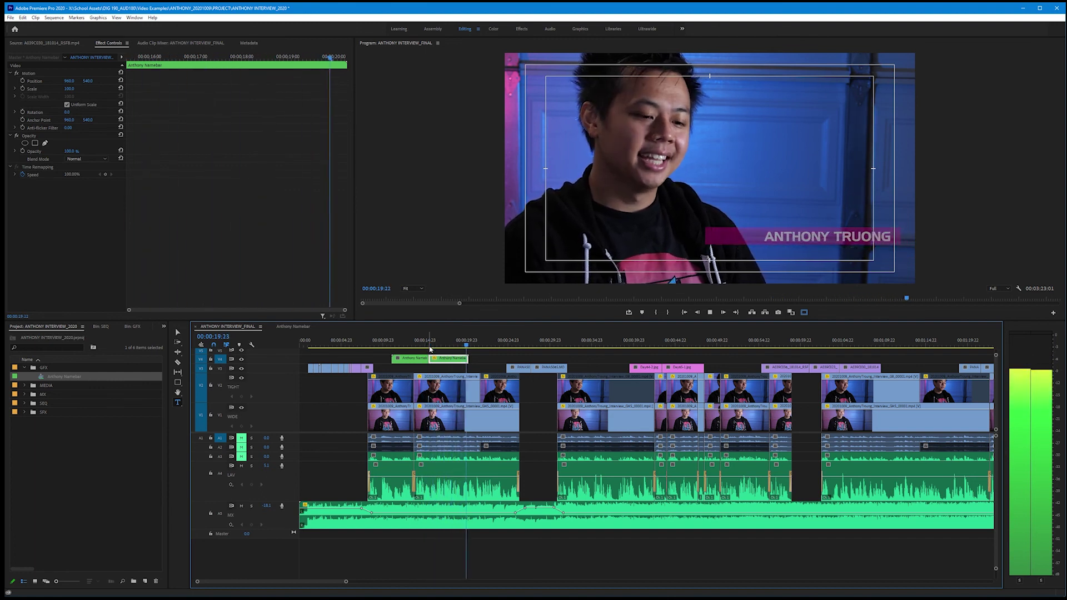
pyautogui.press('space')
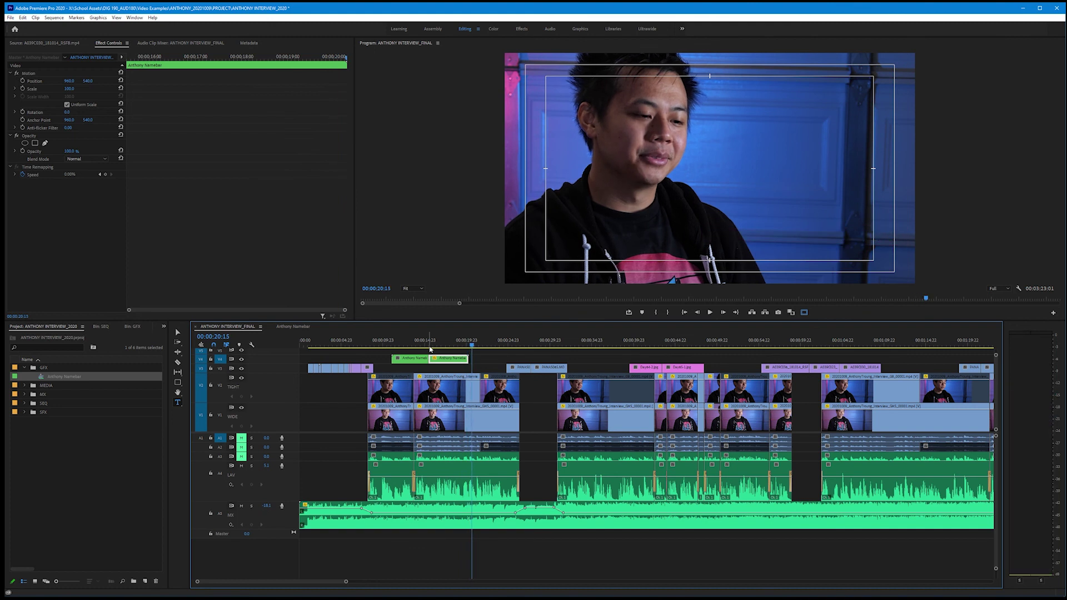